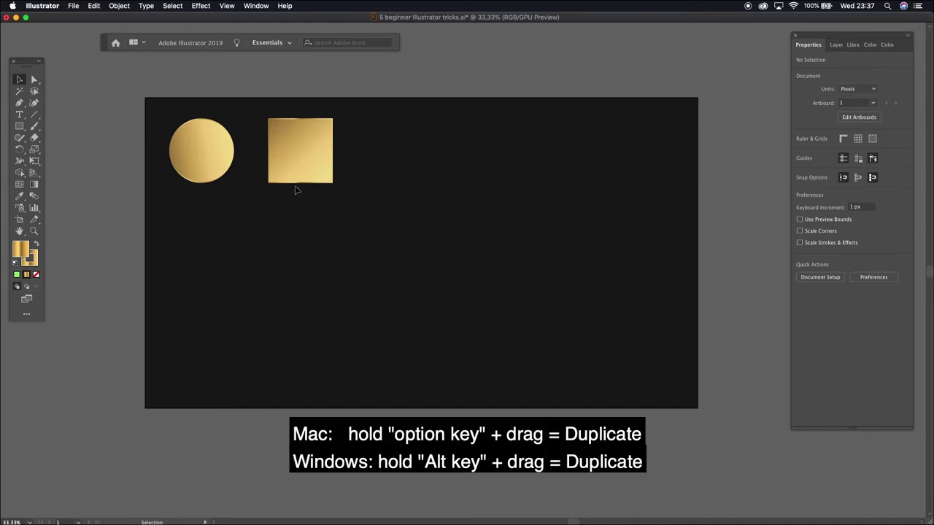
# Copy the gold square straight down repeatedly to build a vertical column of squares
pyautogui.click(313, 153)
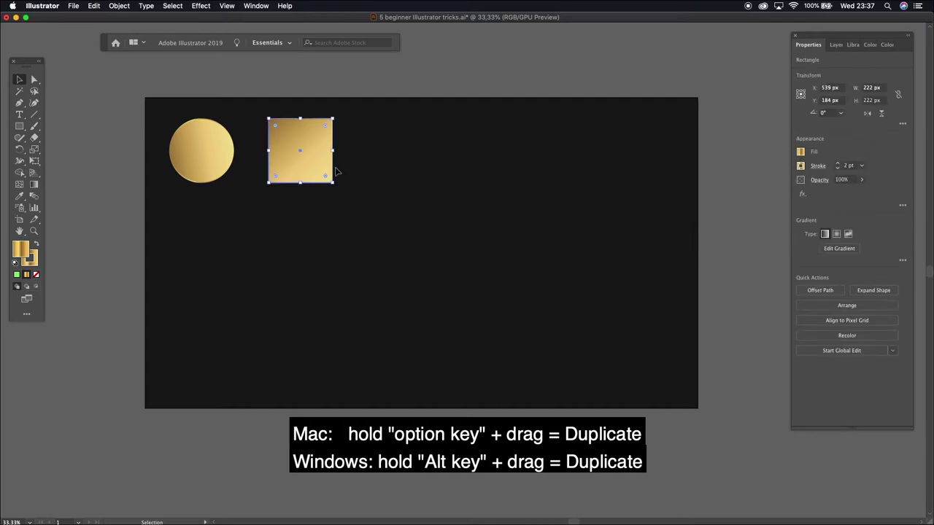
pyautogui.click(319, 218)
pyautogui.click(313, 159)
pyautogui.moveTo(313, 157); pyautogui.dragTo(314, 233)
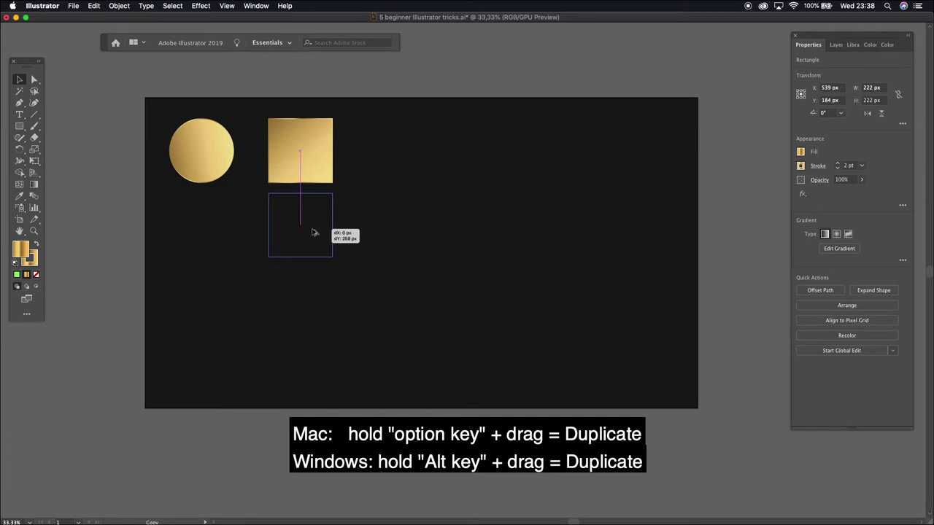
pyautogui.moveTo(312, 232); pyautogui.dragTo(314, 296)
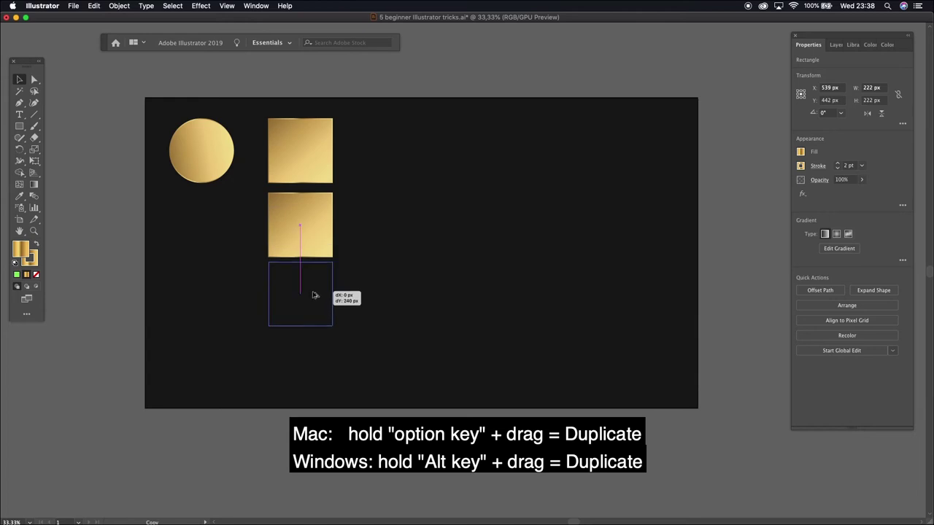
pyautogui.moveTo(313, 295); pyautogui.dragTo(313, 359)
# Copy each of the four squares to the right to form a second column
pyautogui.moveTo(315, 156); pyautogui.dragTo(386, 159)
pyautogui.moveTo(326, 226); pyautogui.dragTo(386, 226)
pyautogui.moveTo(310, 294); pyautogui.dragTo(384, 297)
pyautogui.moveTo(316, 377); pyautogui.dragTo(386, 375)
pyautogui.click(460, 247)
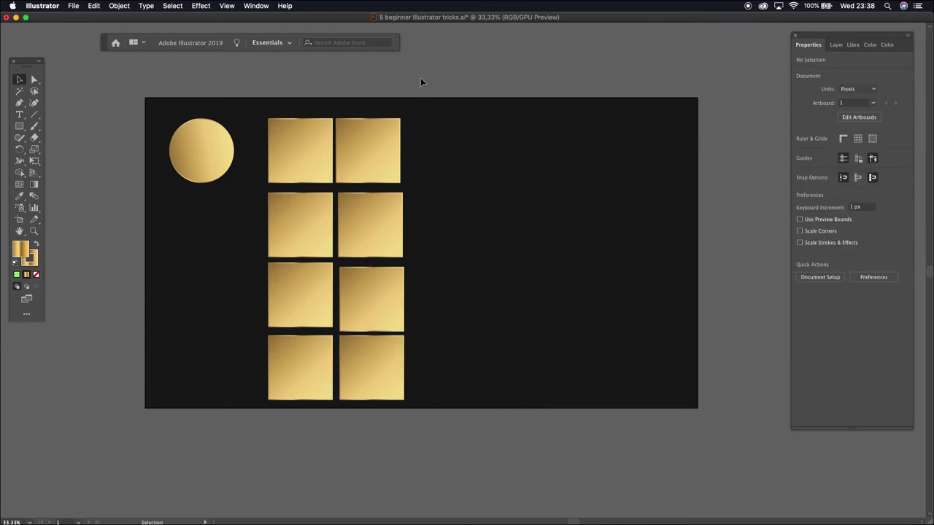
# Copy the eight-square grid to the right, giving sixteen squares in four columns
pyautogui.moveTo(428, 106); pyautogui.dragTo(296, 383)
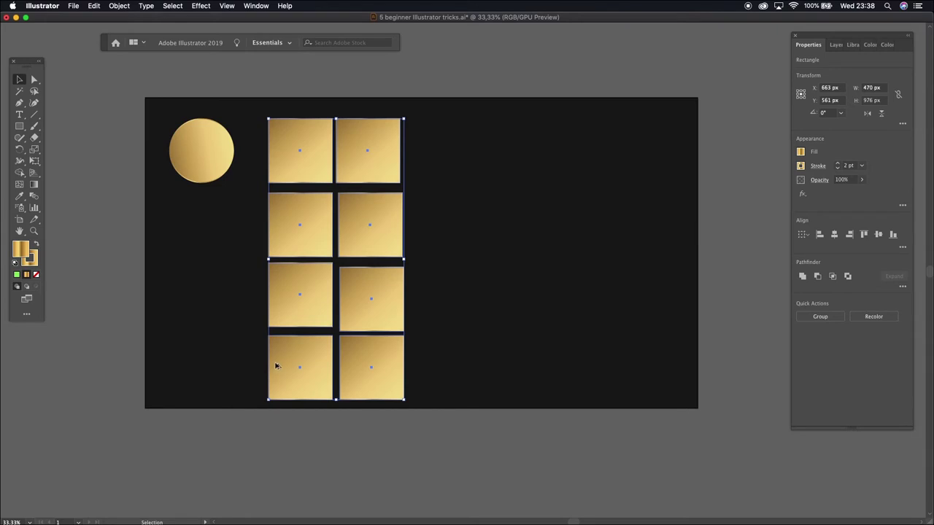
pyautogui.moveTo(283, 366)
pyautogui.mouseDown()
pyautogui.moveTo(467, 365)
pyautogui.moveTo(449, 363)
pyautogui.mouseUp()
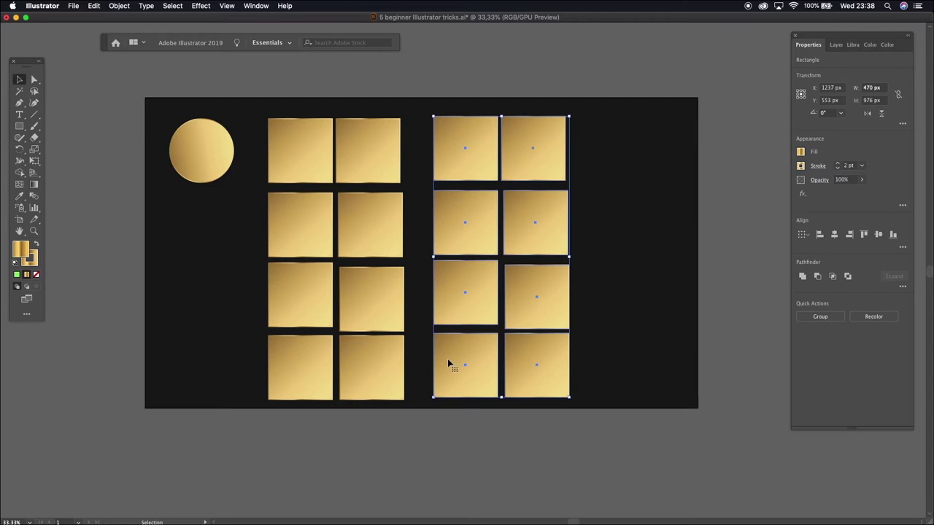
pyautogui.click(447, 440)
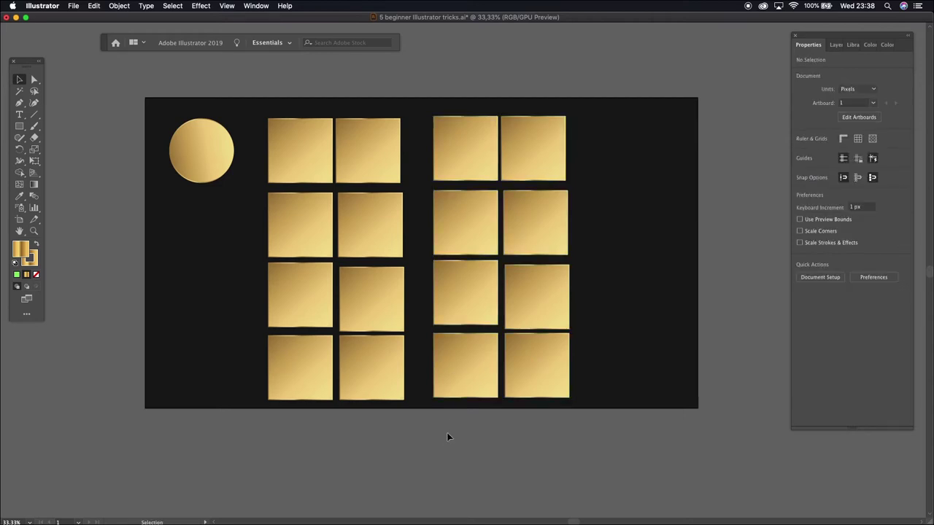
# Undo the square copies and delete the two leftover duplicates, keeping one square
pyautogui.hotkey('ctrl', 'z')
pyautogui.hotkey('ctrl', 'z')
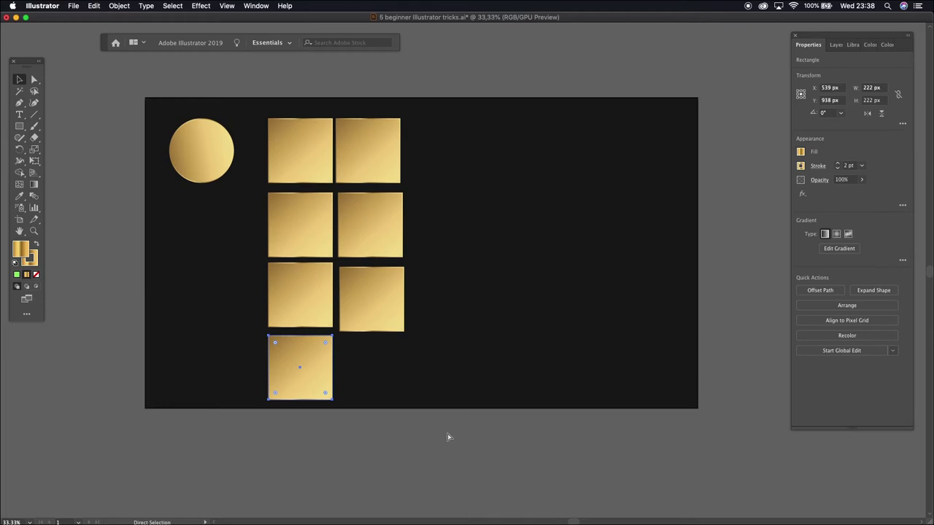
pyautogui.hotkey('ctrl', 'z')
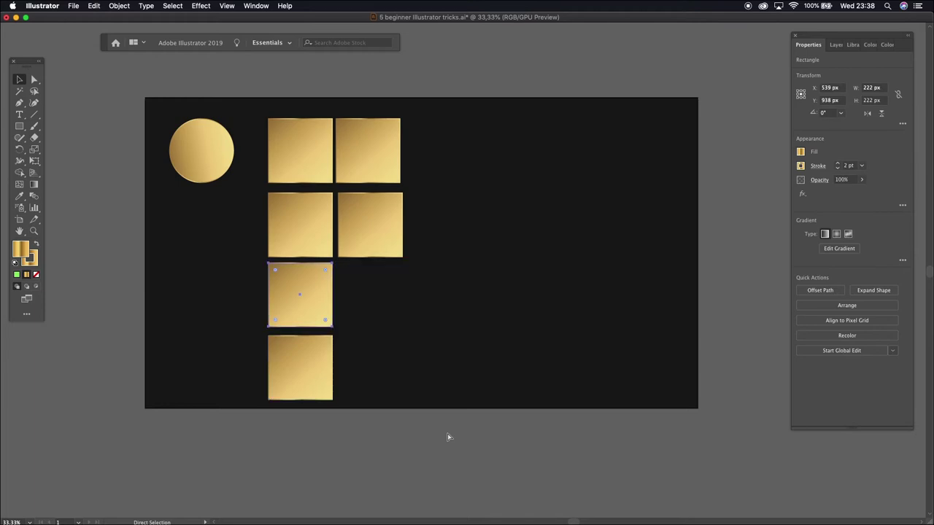
pyautogui.hotkey('ctrl', 'z')
pyautogui.hotkey('ctrl', 'z')
pyautogui.hotkey('ctrl', 'z')
pyautogui.hotkey('ctrl', 'z')
pyautogui.hotkey('ctrl', 'z')
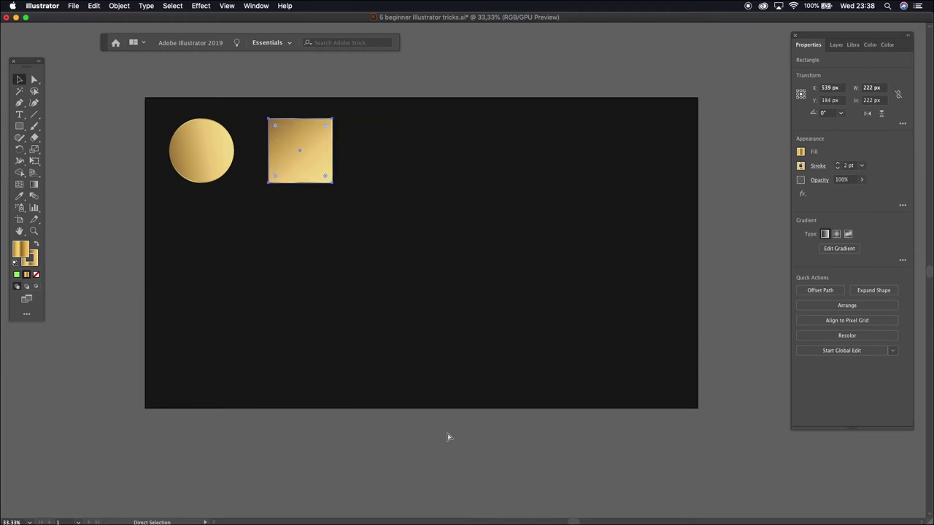
pyautogui.hotkey('ctrl', 'shift', 'z')
pyautogui.hotkey('ctrl', 'shift', 'z')
pyautogui.click(292, 324)
pyautogui.press('Delete')
pyautogui.click(310, 264)
pyautogui.press('Delete')
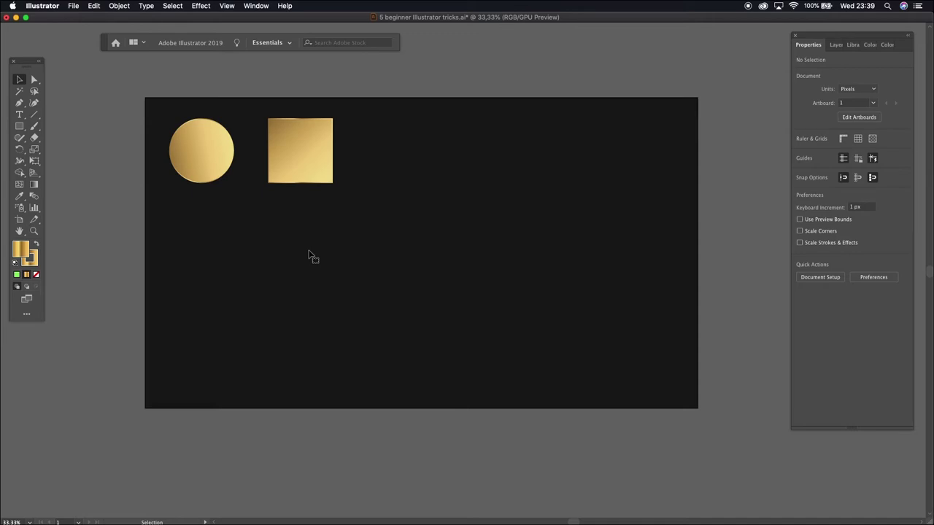
# Build a row of eight gold circles below by repeated copying, then copy the row down
pyautogui.moveTo(204, 165)
pyautogui.mouseDown()
pyautogui.moveTo(204, 280)
pyautogui.moveTo(290, 280)
pyautogui.mouseUp()
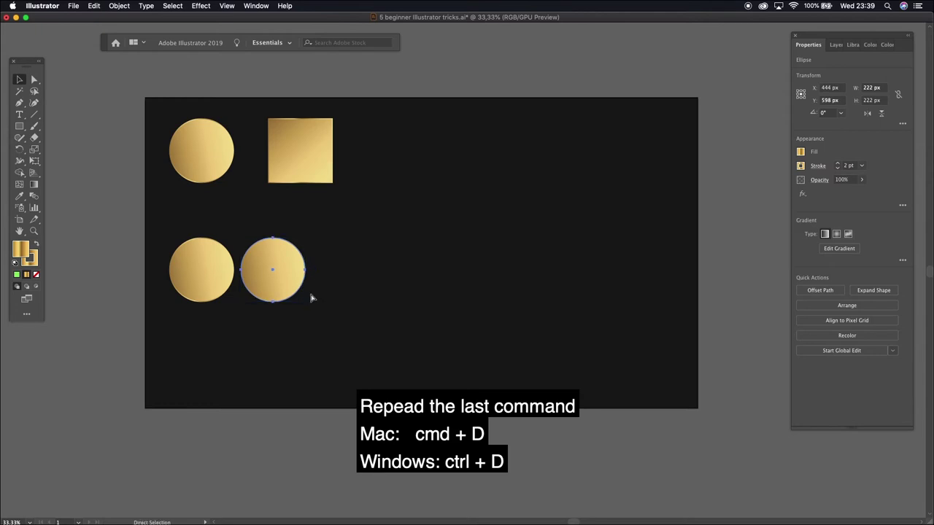
pyautogui.press('super+d')
pyautogui.press('super+d')
pyautogui.press('super+d')
pyautogui.press('super+d')
pyautogui.press('super+d')
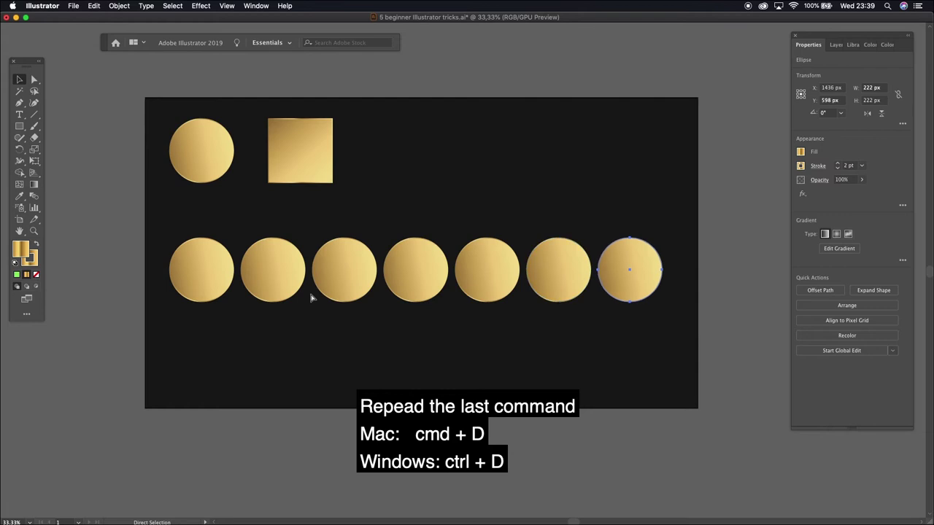
pyautogui.press('super+d')
pyautogui.moveTo(112, 255); pyautogui.dragTo(731, 305)
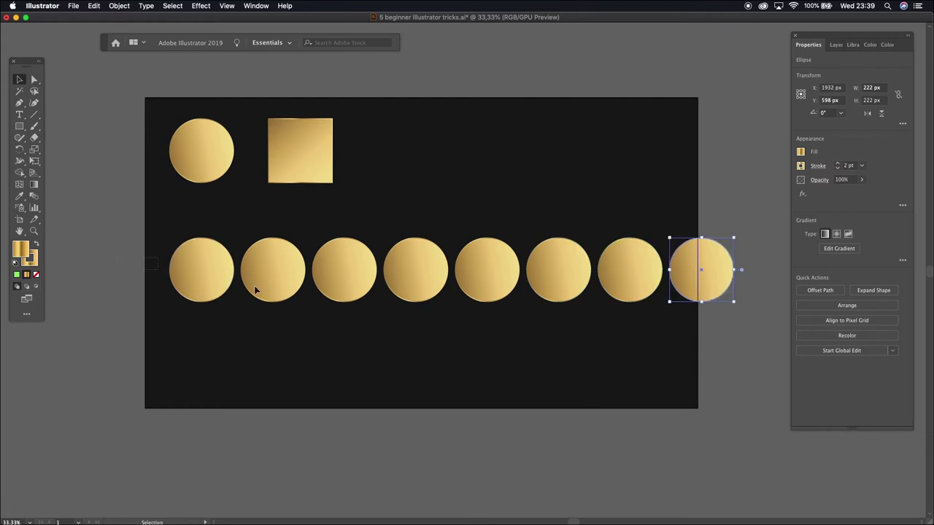
pyautogui.moveTo(419, 272); pyautogui.dragTo(419, 343)
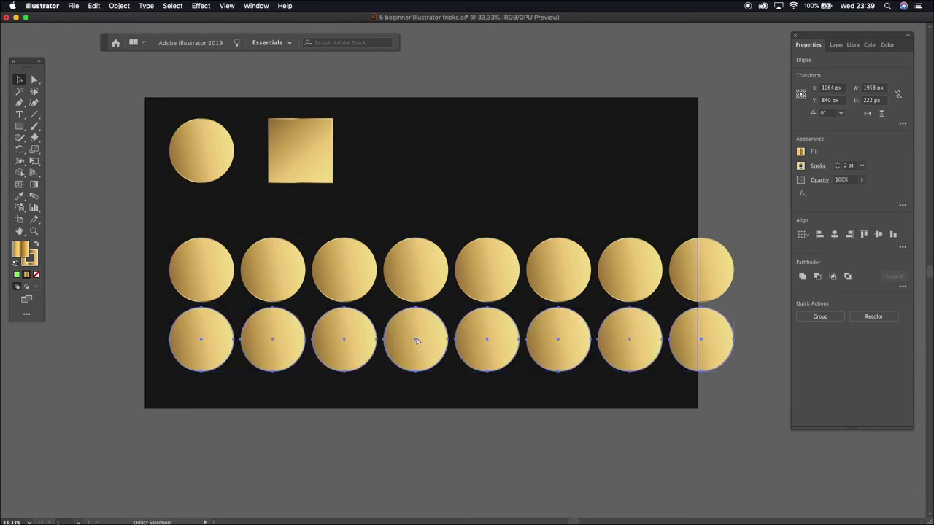
# Add one more circle row, then undo every circle copy back to the original circle and square
pyautogui.press('super+d')
pyautogui.press('super+d')
pyautogui.press('super+d')
pyautogui.scroll(-10, 417, 342)
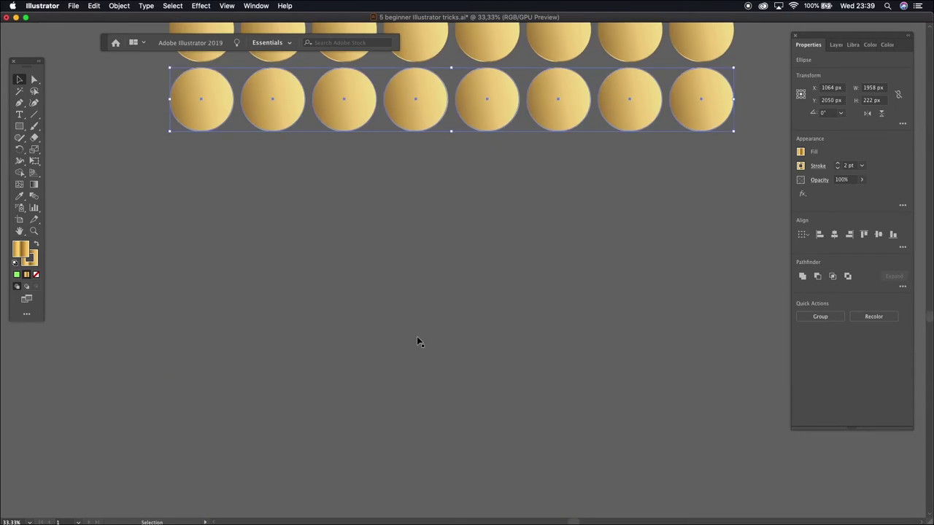
pyautogui.scroll(3, 417, 337)
pyautogui.scroll(2, 417, 338)
pyautogui.press('super+z')
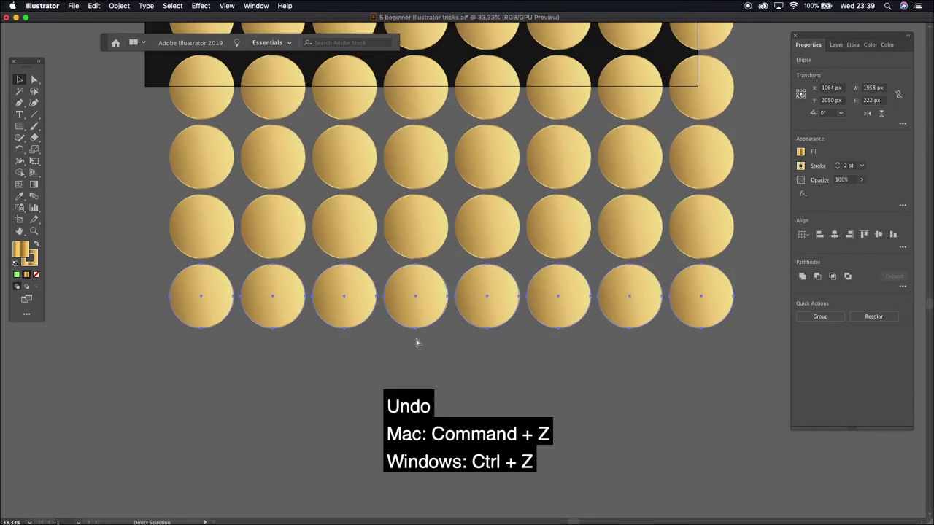
pyautogui.press('super+z')
pyautogui.press('super+z')
pyautogui.press('super+z')
pyautogui.press('super+z')
pyautogui.scroll(5, 417, 343)
pyautogui.press('super+z')
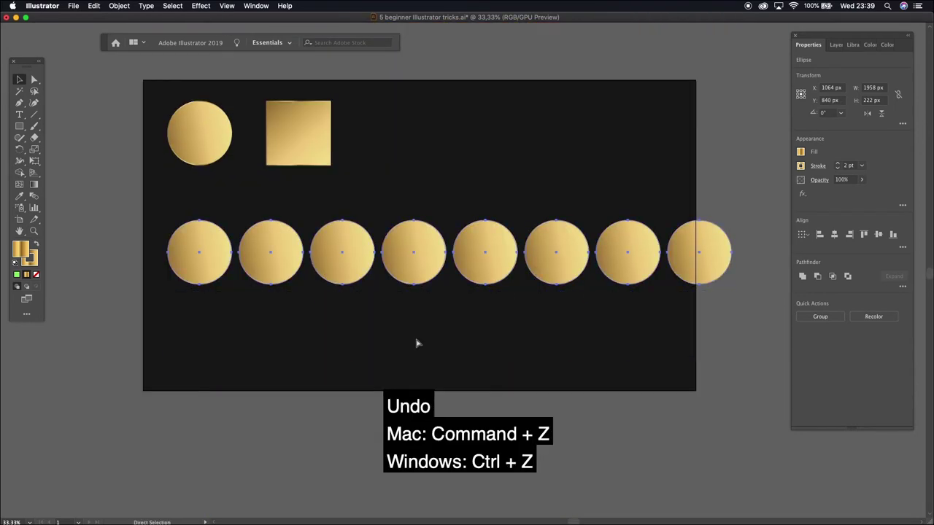
pyautogui.press('super+z')
pyautogui.press('super+z')
pyautogui.press('super+z')
pyautogui.press('super+z')
pyautogui.press('super+z')
pyautogui.press('super+z')
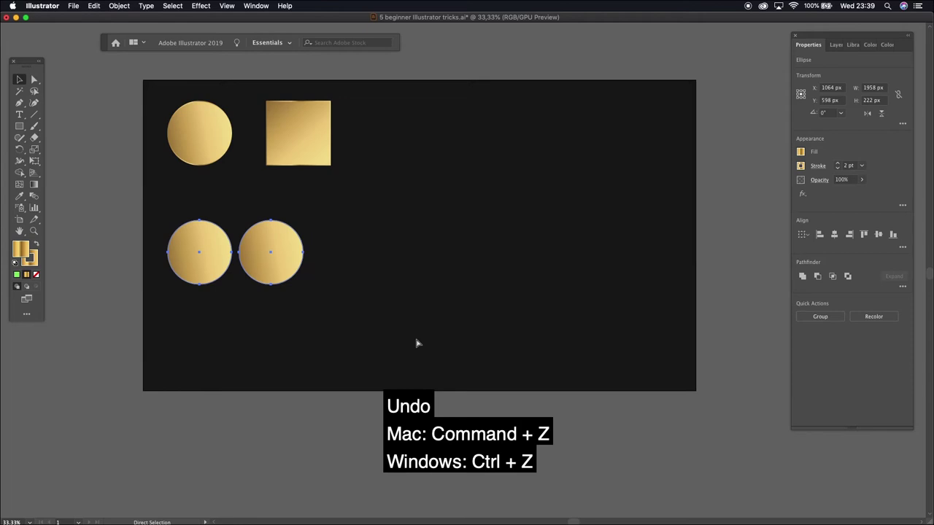
pyautogui.press('super+z')
pyautogui.press('super+z')
pyautogui.click(416, 343)
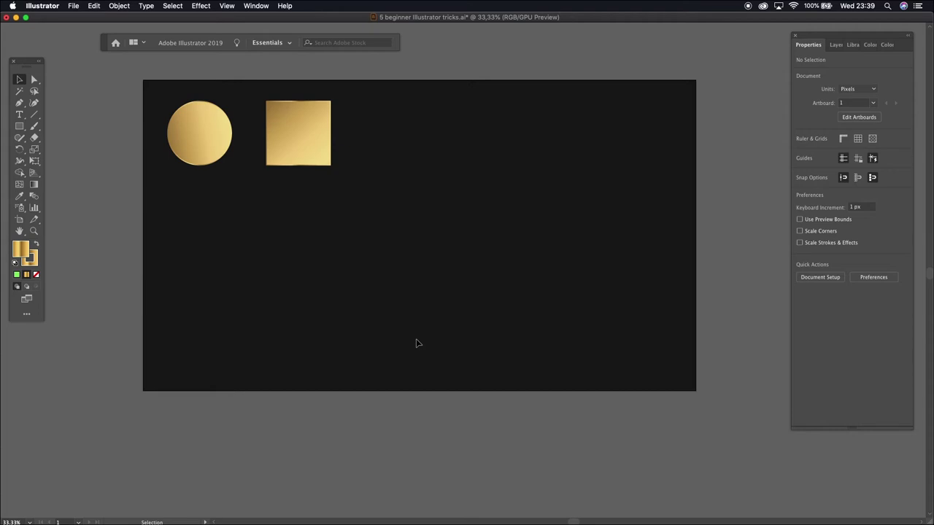
# Place a copy of the gold circle at the artboard centre
pyautogui.moveTo(208, 139)
pyautogui.mouseDown()
pyautogui.moveTo(241, 192)
pyautogui.moveTo(446, 258)
pyautogui.moveTo(421, 238)
pyautogui.mouseUp()
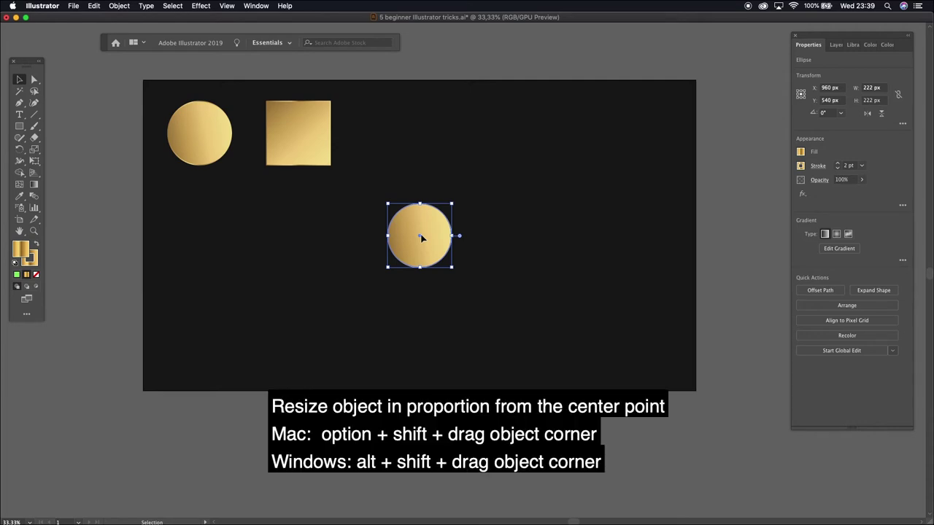
pyautogui.press('super+shift+a')
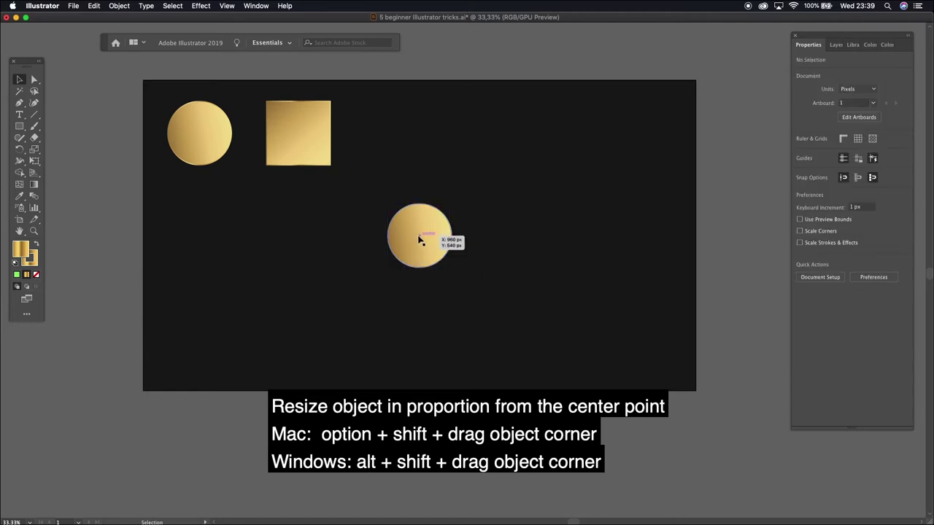
pyautogui.click(426, 243)
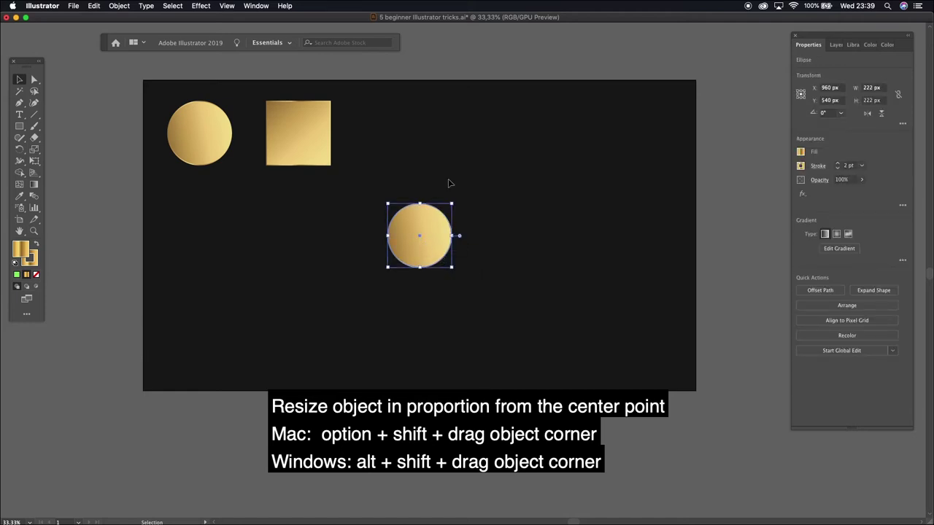
# Resize the centre circle proportionally about its centre down to 134 px
pyautogui.moveTo(452, 204)
pyautogui.mouseDown()
pyautogui.moveTo(524, 135)
pyautogui.moveTo(477, 196)
pyautogui.mouseUp()
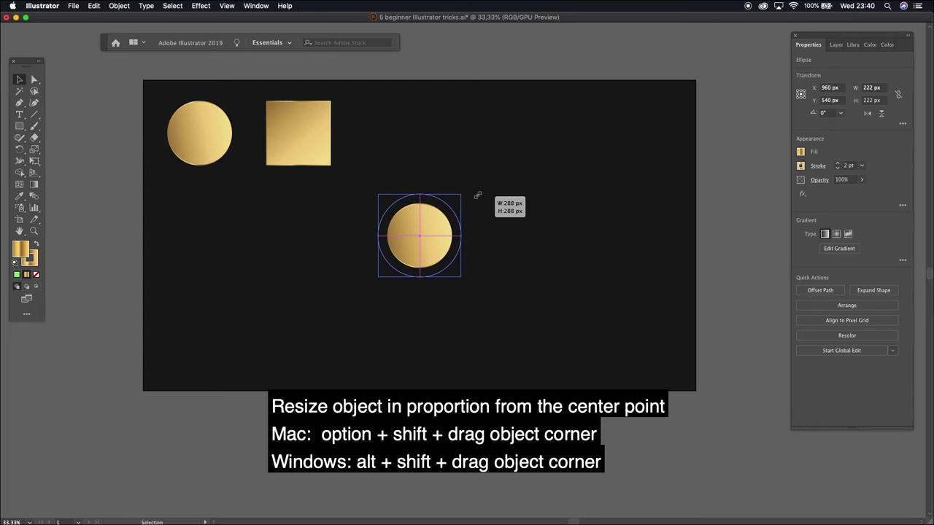
pyautogui.moveTo(478, 195); pyautogui.dragTo(563, 112)
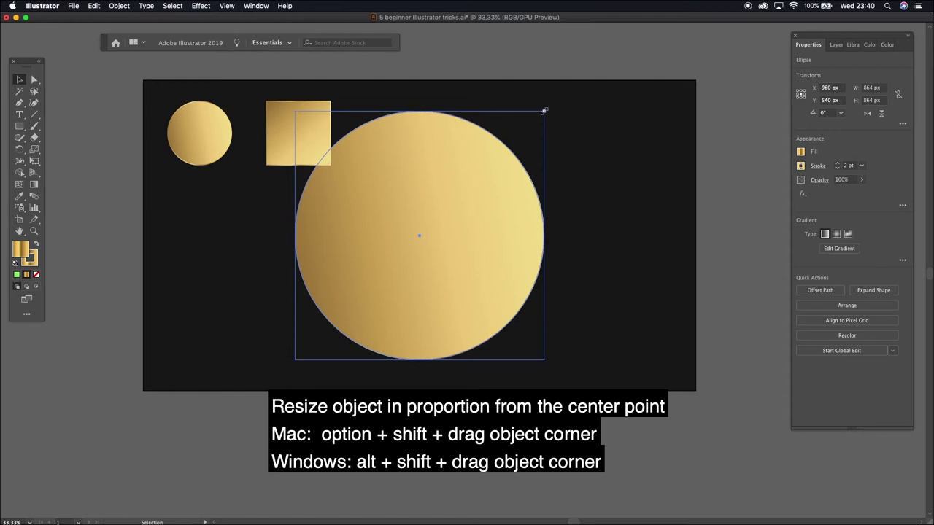
pyautogui.moveTo(543, 111); pyautogui.dragTo(543, 111)
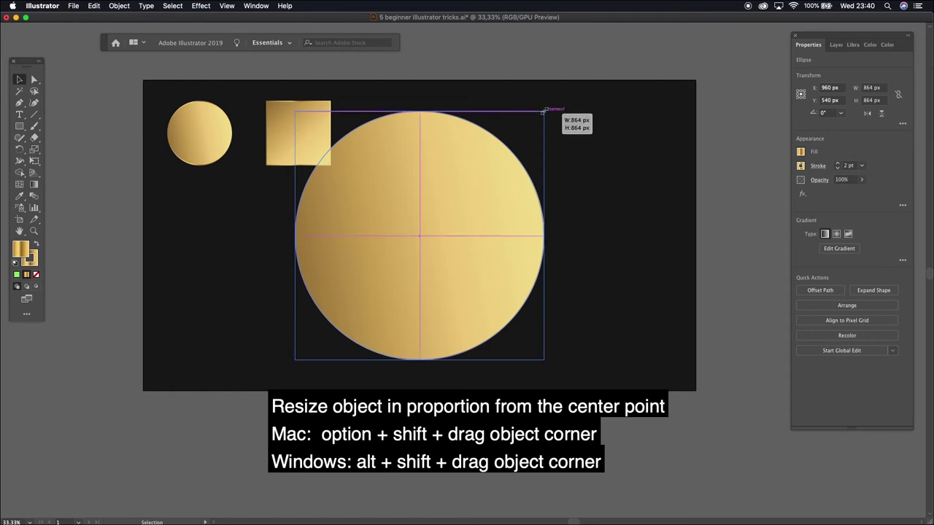
pyautogui.moveTo(543, 111)
pyautogui.mouseDown()
pyautogui.moveTo(465, 212)
pyautogui.moveTo(471, 223)
pyautogui.mouseUp()
pyautogui.click(515, 238)
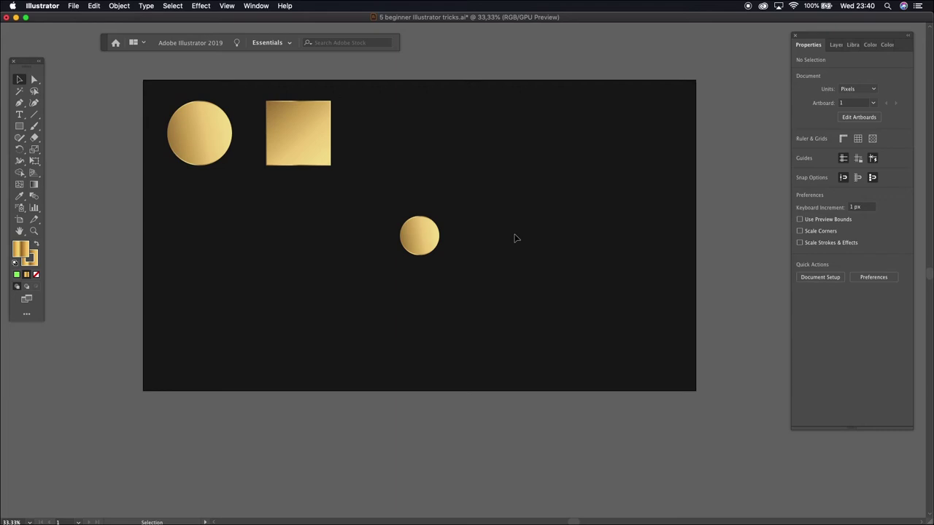
pyautogui.click(421, 241)
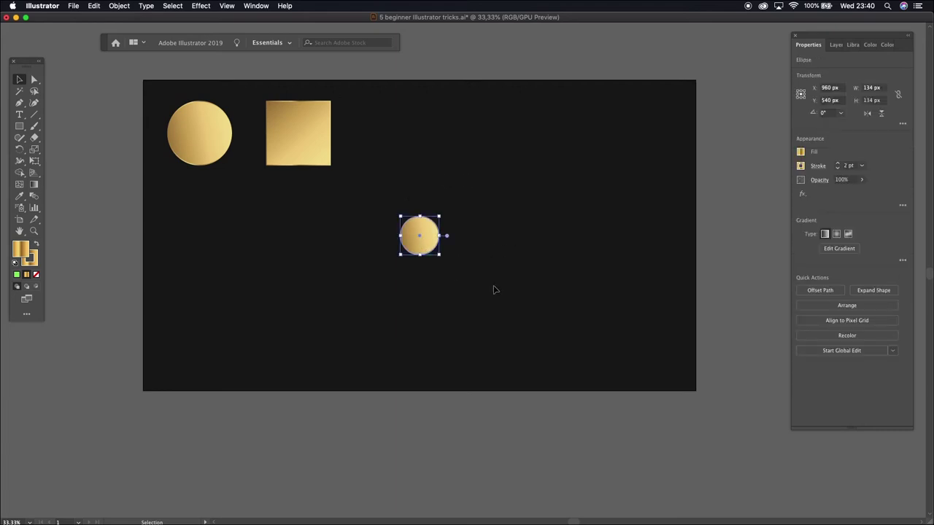
pyautogui.click(368, 216)
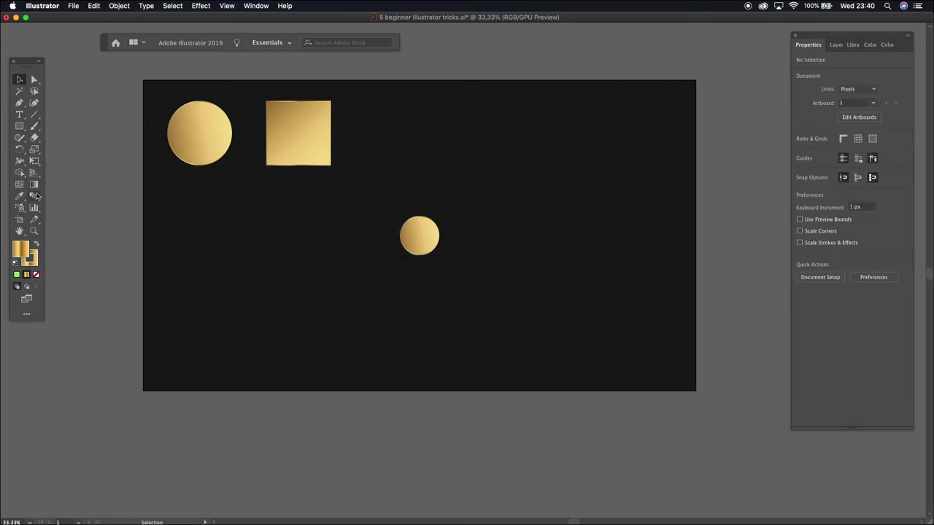
# Copy the 134 px circle upward and scale the copy down to 62 px
pyautogui.moveTo(425, 241); pyautogui.dragTo(426, 187)
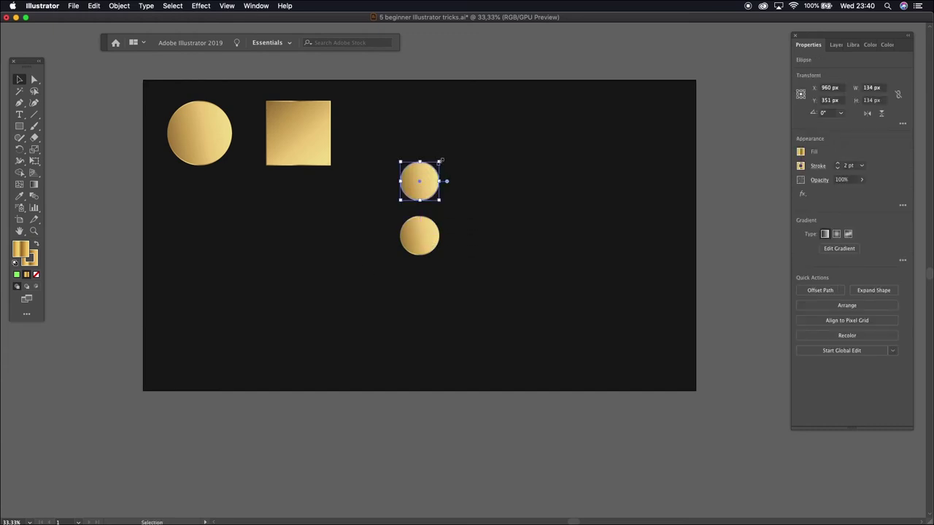
pyautogui.moveTo(441, 160); pyautogui.dragTo(422, 199)
pyautogui.click(450, 200)
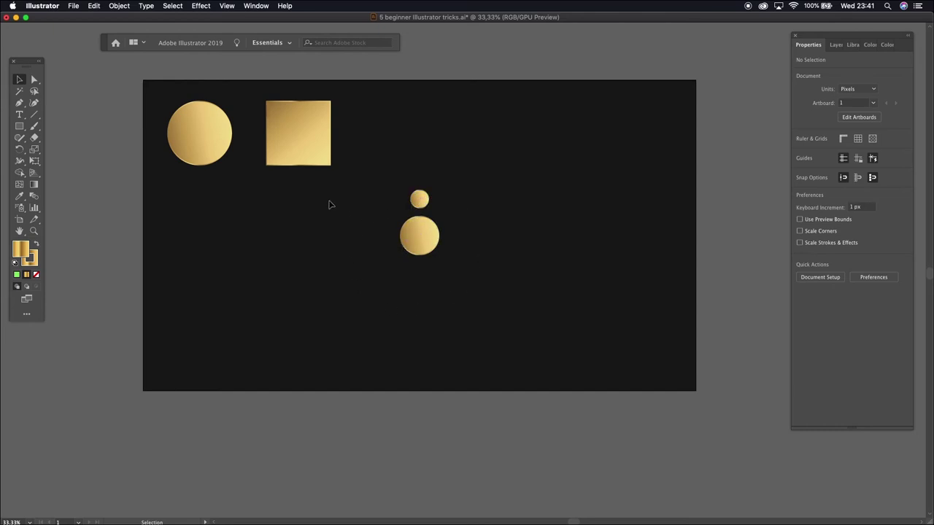
# Rotate-copy the small top circle 36° (360/10) around the larger circle's centre
pyautogui.click(20, 150)
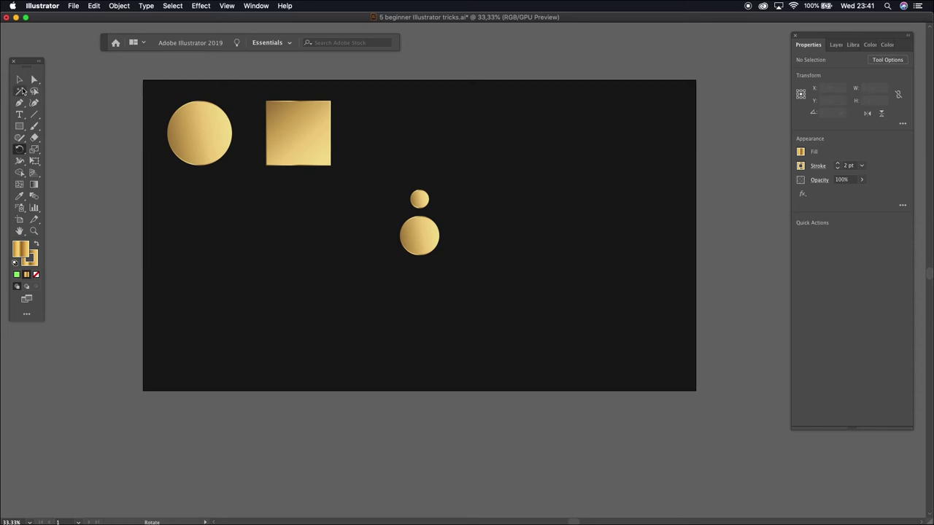
pyautogui.click(19, 80)
pyautogui.click(420, 201)
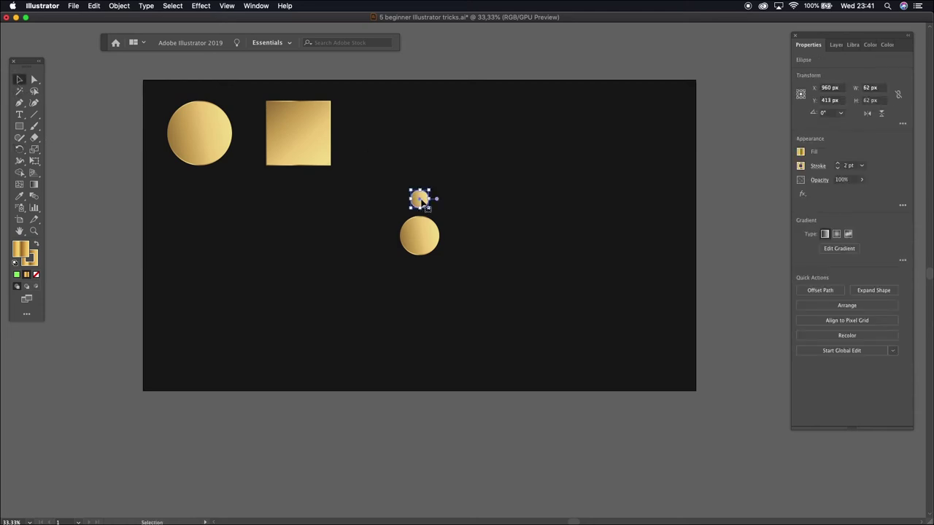
pyautogui.click(19, 150)
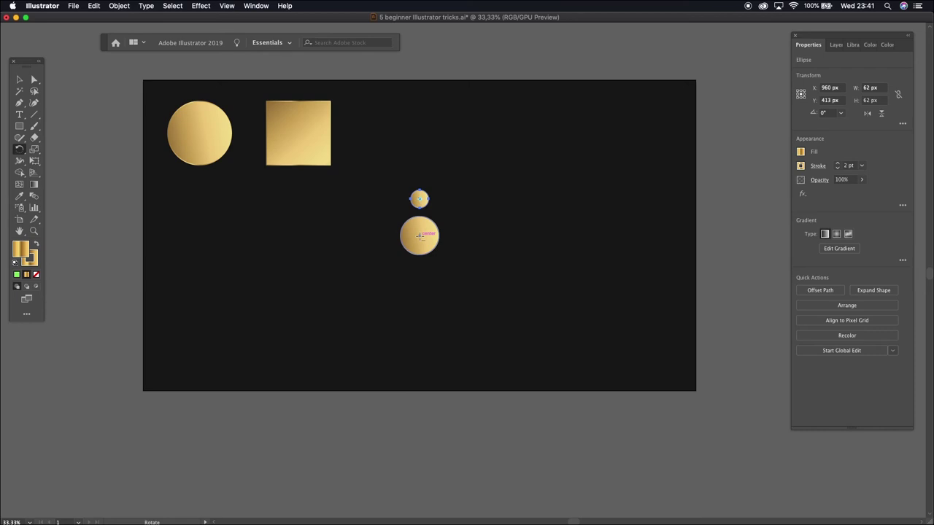
pyautogui.keyDown('alt'); pyautogui.click(419, 235); pyautogui.keyUp('alt')
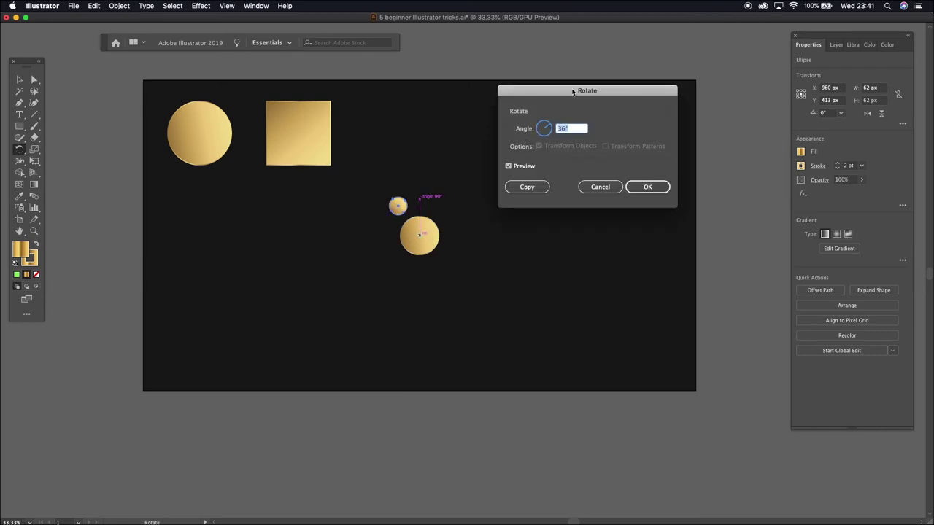
pyautogui.moveTo(608, 91); pyautogui.dragTo(588, 91)
pyautogui.click(625, 188)
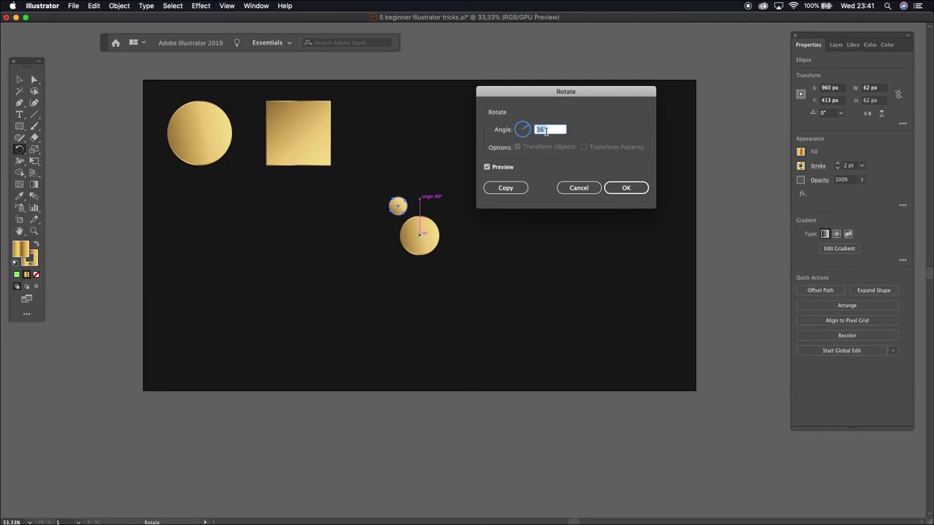
pyautogui.write('3')
pyautogui.click(503, 189)
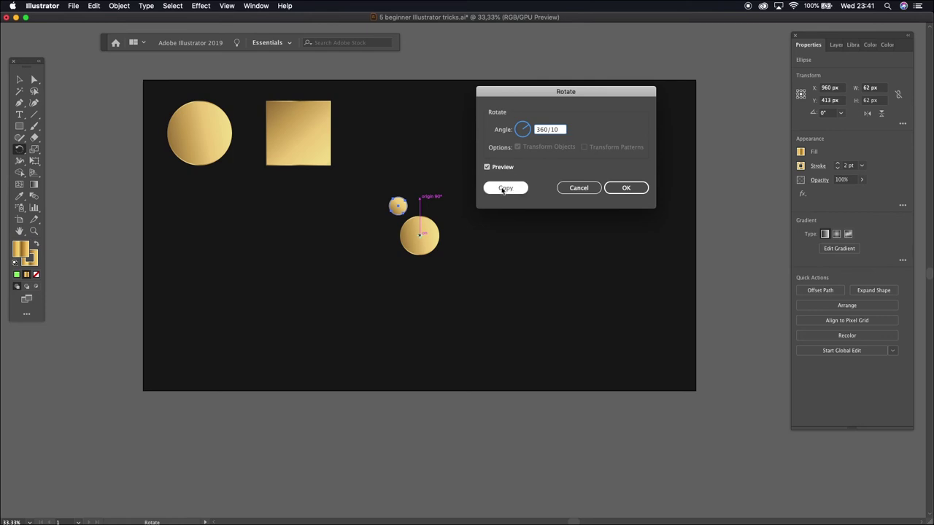
pyautogui.click(503, 190)
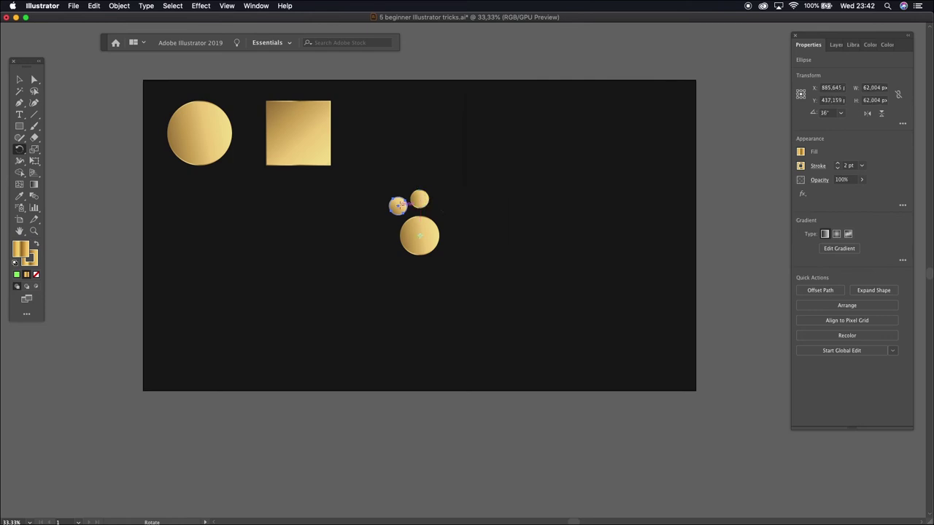
# Repeat the rotated copy to complete the ring of ten small circles
pyautogui.press('super+d')
pyautogui.press('super+d')
pyautogui.press('super+d')
pyautogui.press('super+d')
pyautogui.press('super+d')
pyautogui.press('super+d')
pyautogui.press('super+d')
pyautogui.press('super+d')
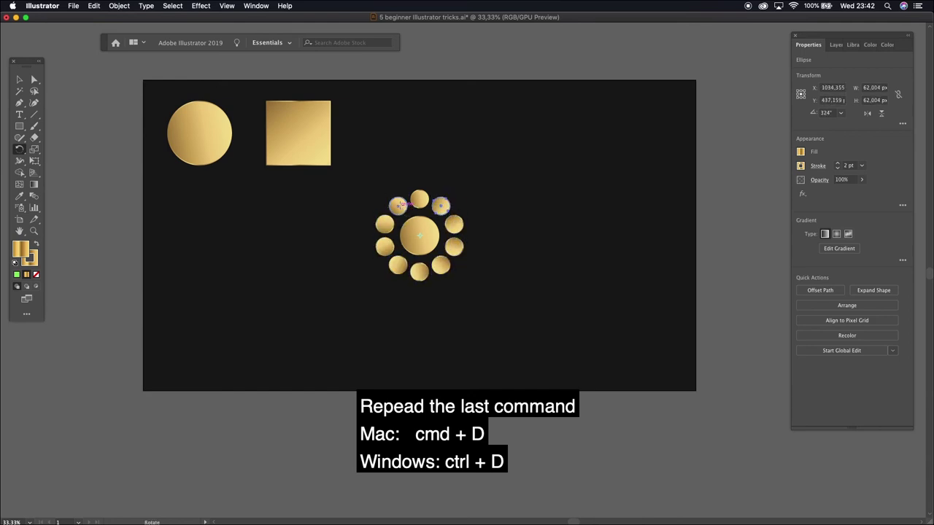
pyautogui.click(19, 79)
pyautogui.click(273, 288)
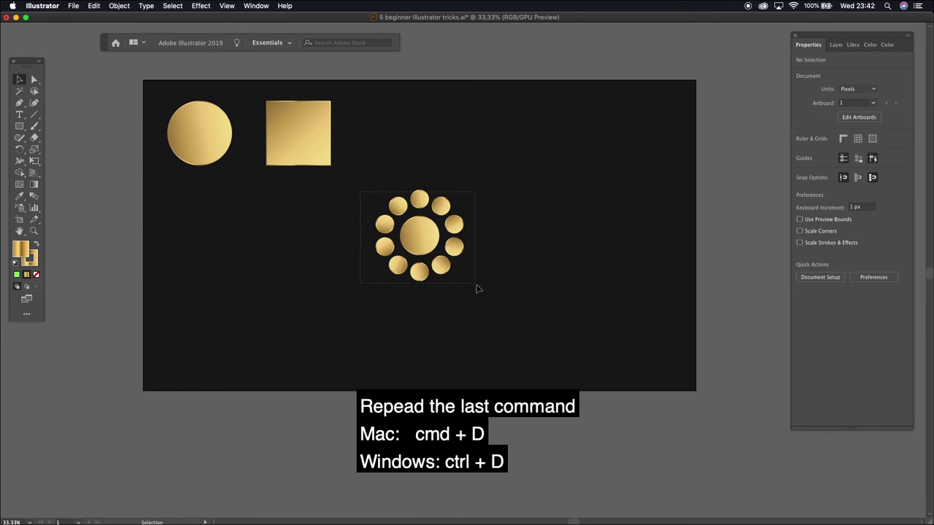
# Duplicate the ring, move the original upward, and move the copy to the lower left
pyautogui.moveTo(360, 197); pyautogui.dragTo(478, 288)
pyautogui.moveTo(420, 238); pyautogui.dragTo(559, 244)
pyautogui.moveTo(474, 203); pyautogui.dragTo(365, 285)
pyautogui.moveTo(410, 247); pyautogui.dragTo(406, 168)
pyautogui.click(425, 300)
pyautogui.moveTo(509, 190); pyautogui.dragTo(615, 282)
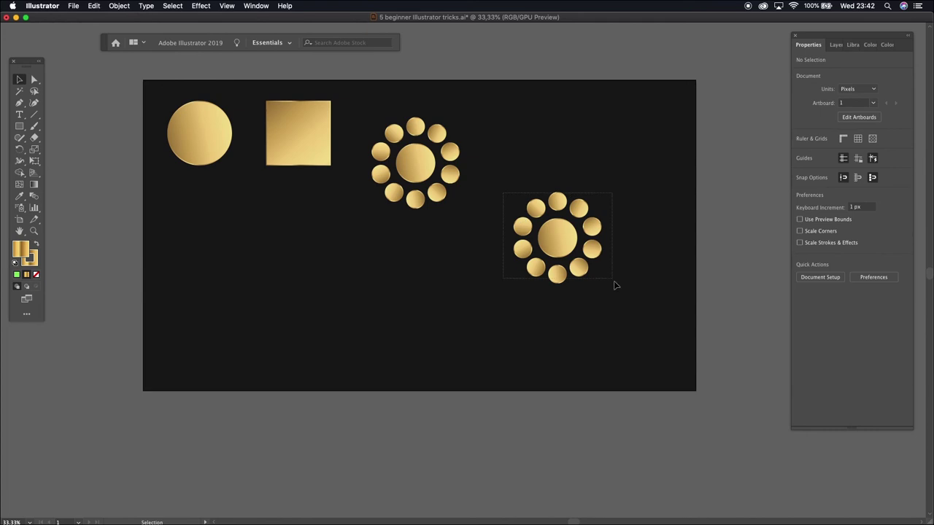
pyautogui.moveTo(559, 241); pyautogui.dragTo(306, 299)
pyautogui.click(410, 325)
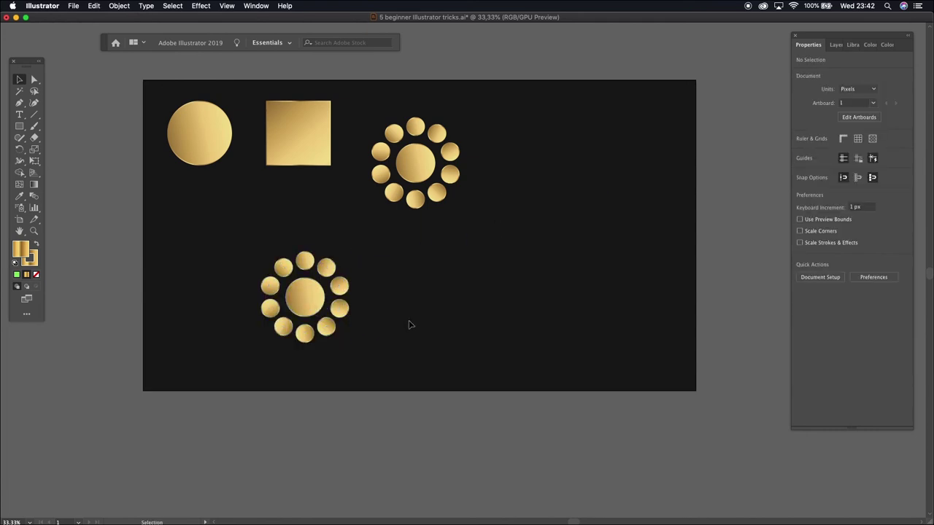
# Group all the circles of the lower ring
pyautogui.moveTo(373, 248); pyautogui.dragTo(252, 349)
pyautogui.rightClick(299, 307)
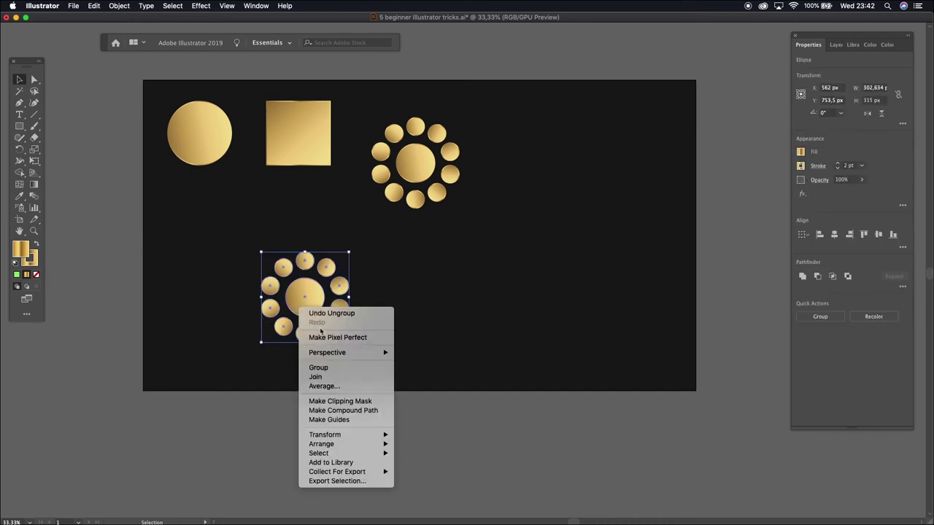
pyautogui.click(333, 367)
pyautogui.click(396, 340)
pyautogui.click(313, 298)
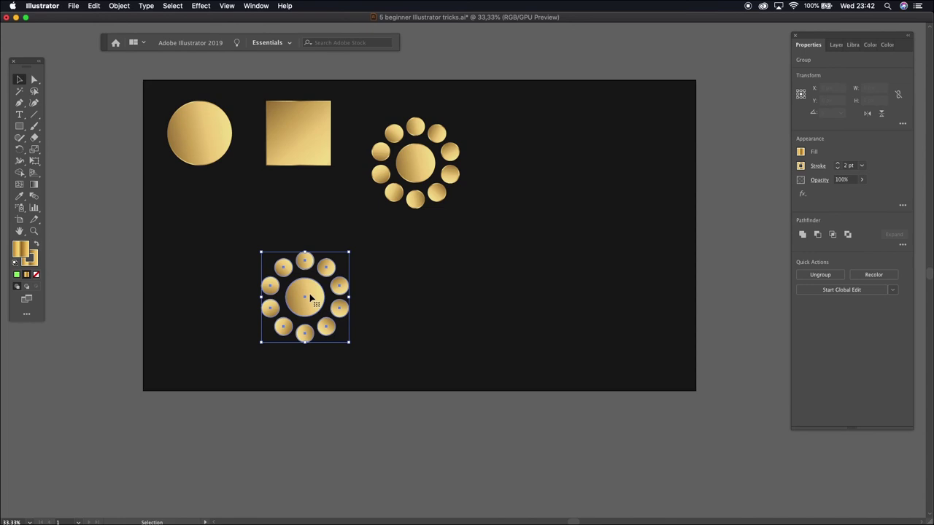
# Distort the grouped ring into perspective with Free Transform, reposition it, and copy it alongside
pyautogui.click(34, 161)
pyautogui.moveTo(349, 251); pyautogui.dragTo(370, 237)
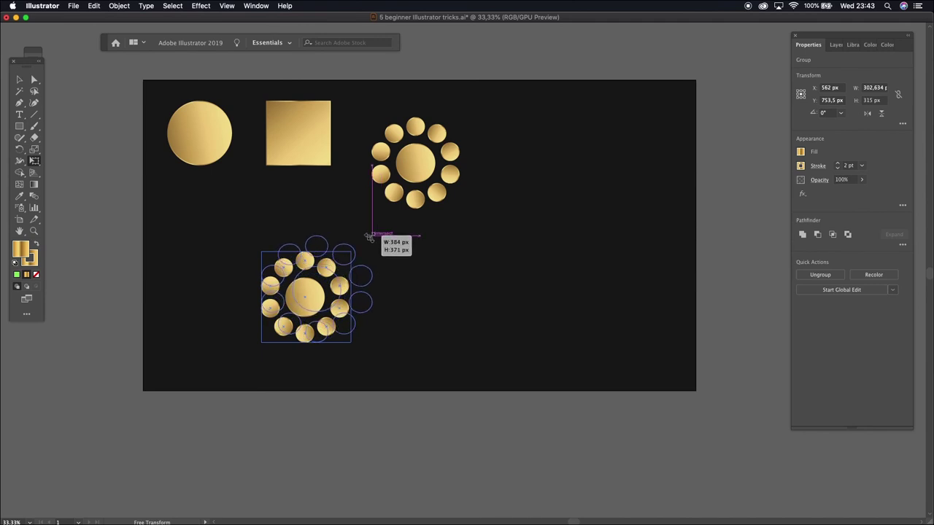
pyautogui.moveTo(370, 238)
pyautogui.mouseDown()
pyautogui.moveTo(388, 285)
pyautogui.moveTo(334, 208)
pyautogui.moveTo(295, 204)
pyautogui.moveTo(315, 214)
pyautogui.mouseUp()
pyautogui.press('v')
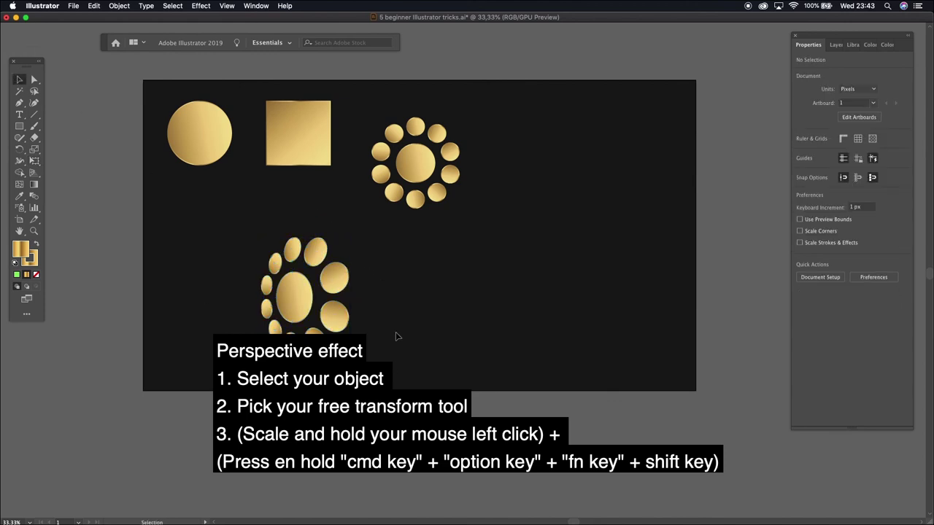
pyautogui.moveTo(291, 305)
pyautogui.mouseDown()
pyautogui.moveTo(445, 309)
pyautogui.moveTo(247, 350)
pyautogui.mouseUp()
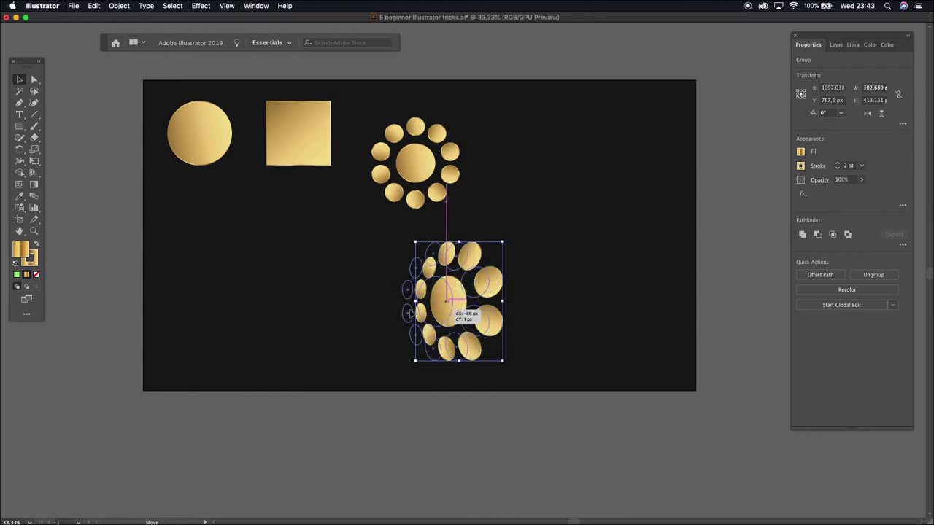
pyautogui.moveTo(223, 312); pyautogui.dragTo(329, 311)
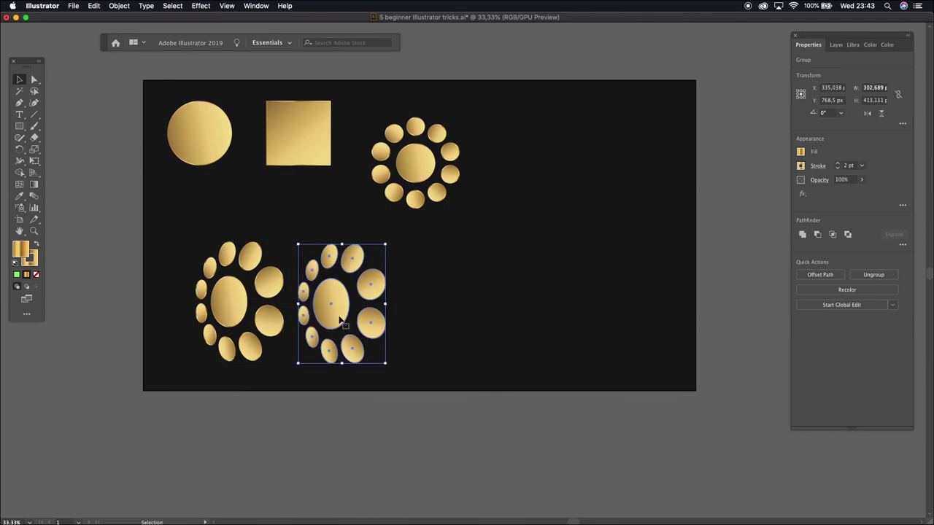
# Reflect the copied ring across the vertical axis, then select both rings together
pyautogui.rightClick(330, 305)
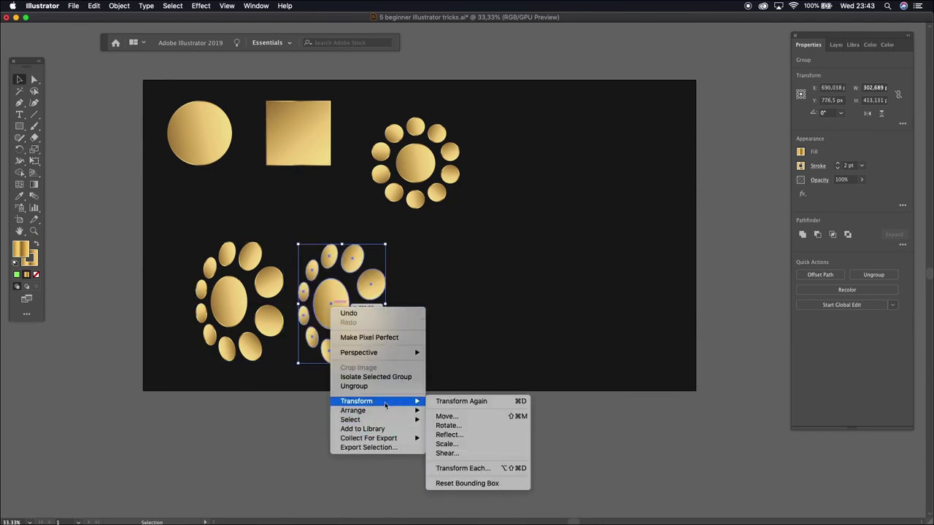
pyautogui.click(449, 435)
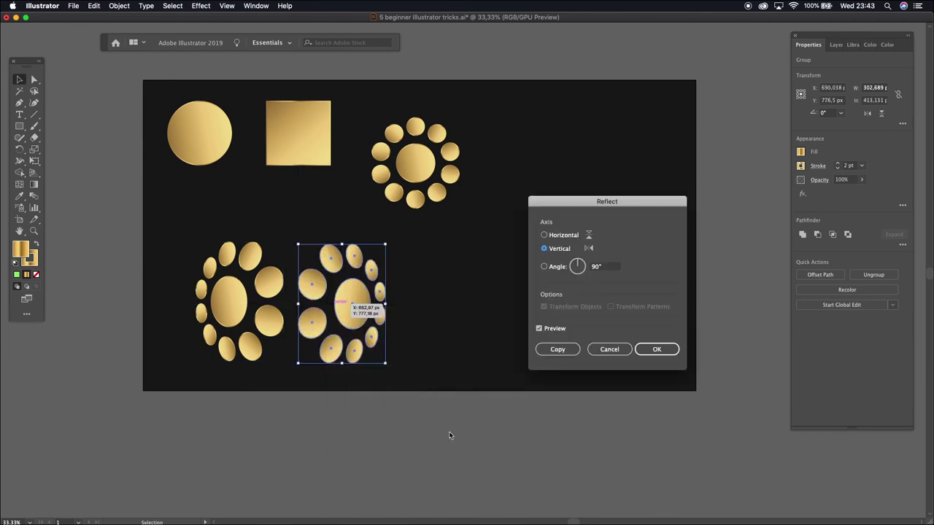
pyautogui.click(657, 349)
pyautogui.click(505, 378)
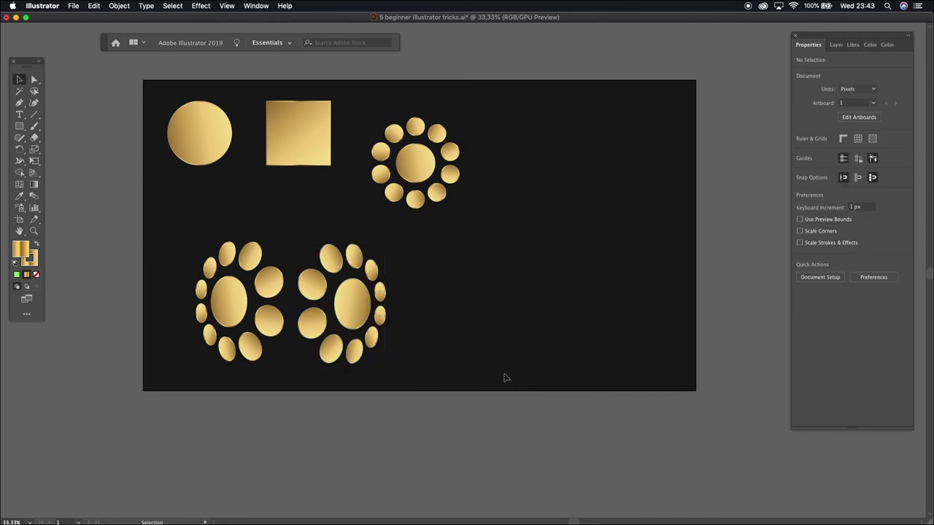
pyautogui.moveTo(407, 243); pyautogui.dragTo(188, 370)
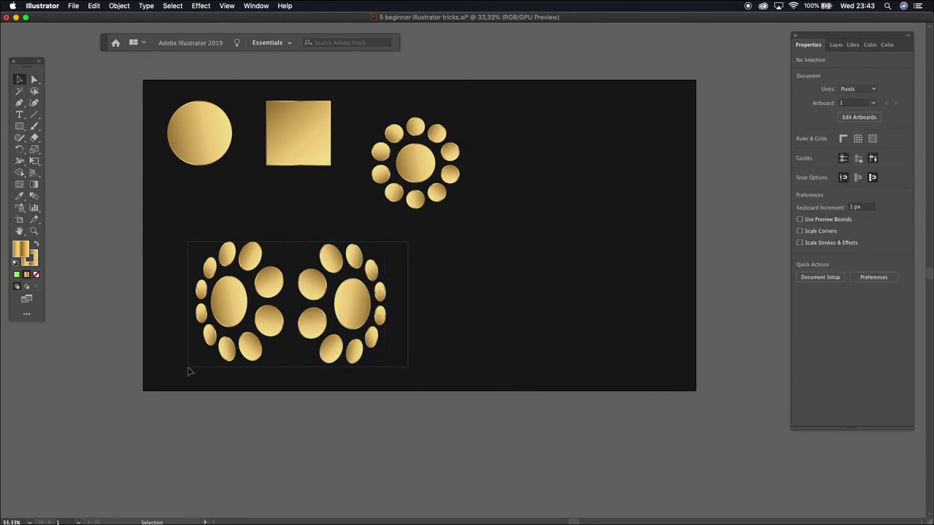
# Scale the ring pair down and duplicate it twice to the right, making three pairs
pyautogui.moveTo(387, 241); pyautogui.dragTo(240, 354)
pyautogui.click(372, 263)
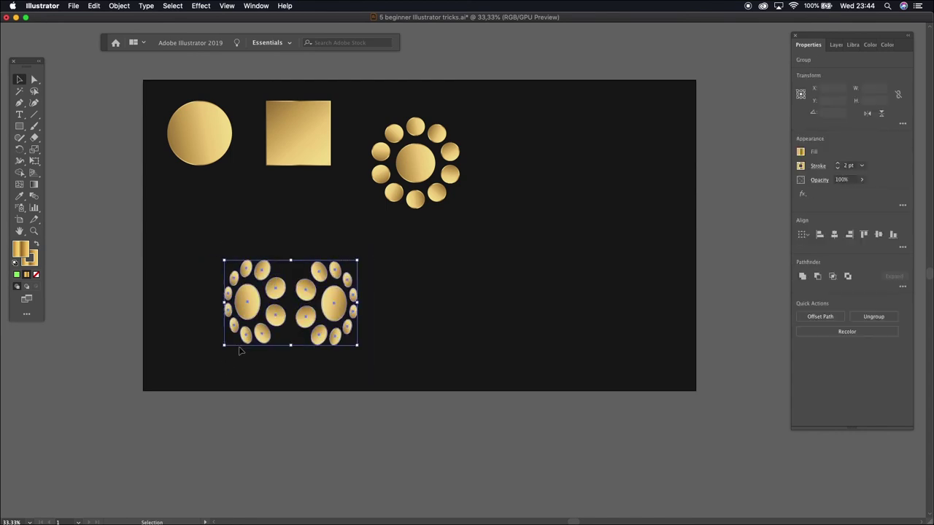
pyautogui.moveTo(275, 313); pyautogui.dragTo(420, 314)
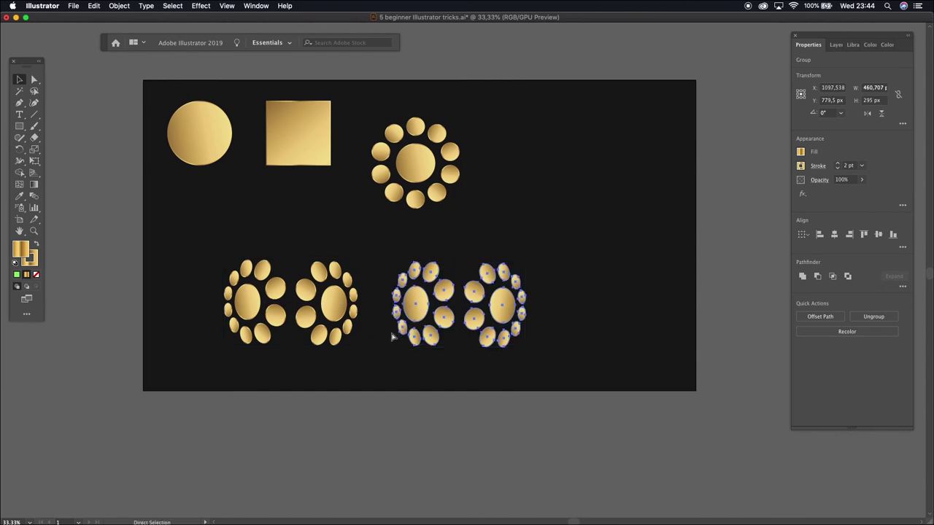
pyautogui.hotkey('ctrl', 'd')
pyautogui.click(284, 429)
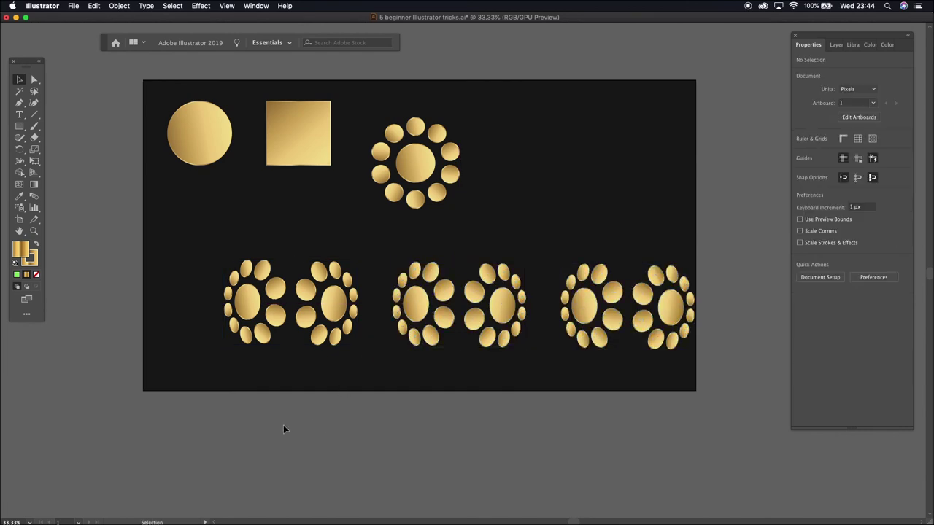
# Move the whole row of three pairs slightly left and up
pyautogui.moveTo(214, 276); pyautogui.dragTo(657, 350)
pyautogui.moveTo(664, 317); pyautogui.dragTo(626, 310)
pyautogui.click(549, 409)
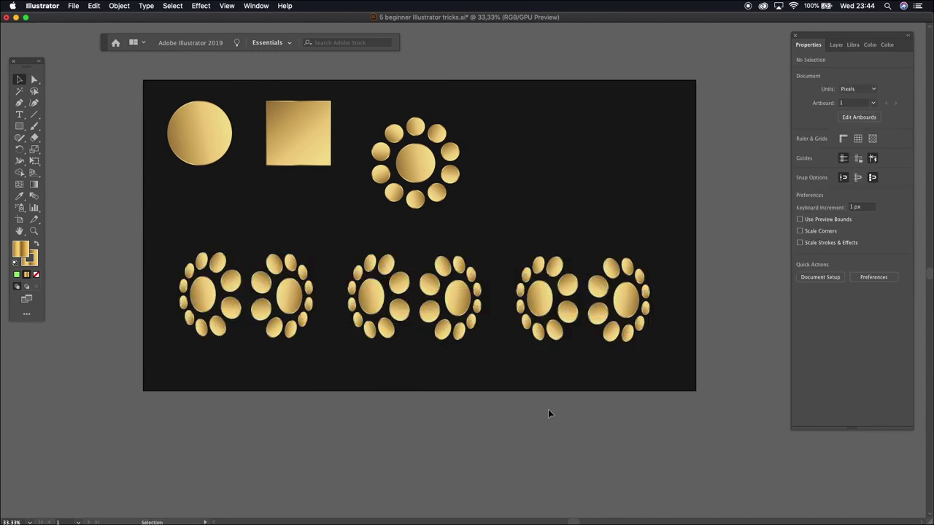